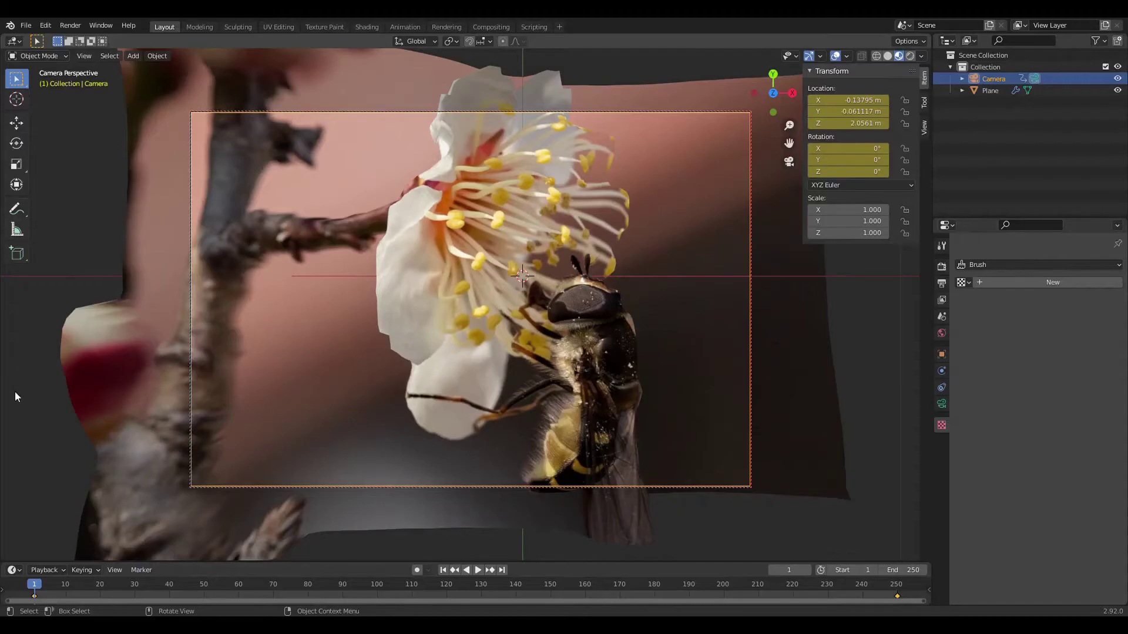
Step: Play the camera push-in animation, then stop it back at frame 1
left_click(477, 570)
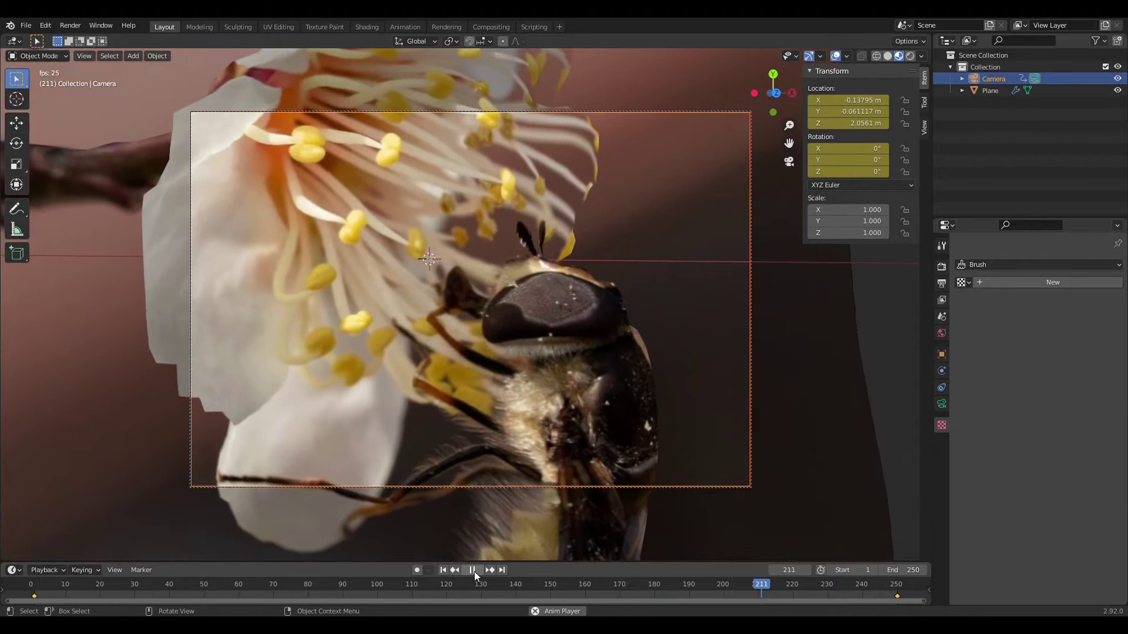
key("Escape")
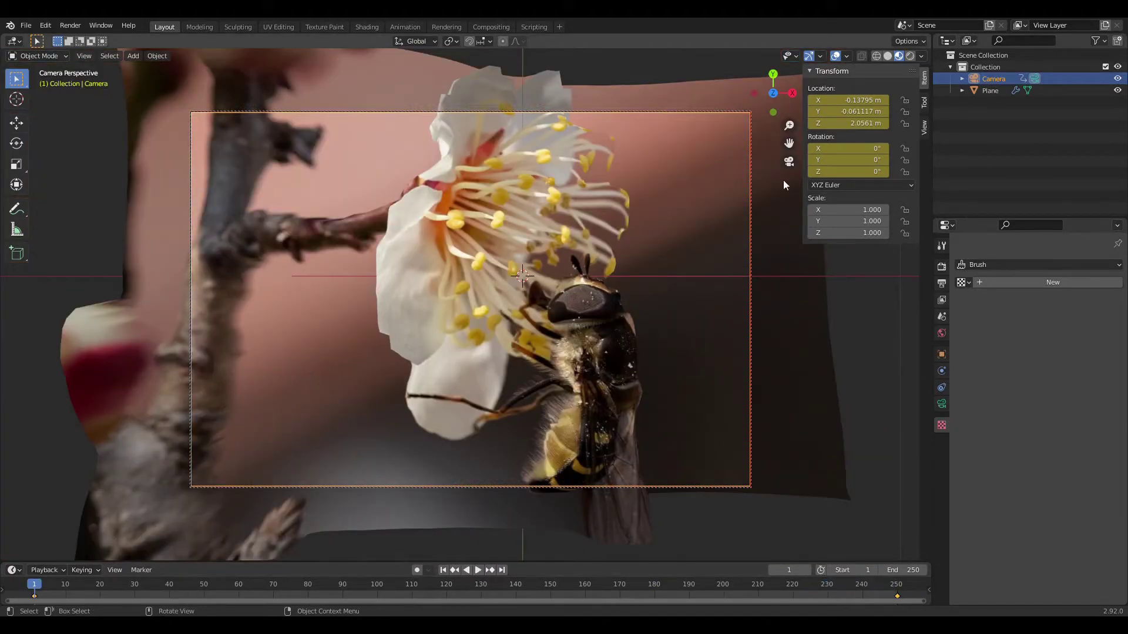
Step: Select the Plane, orbit the view, and toggle its Displace modifier's viewport display off and on
left_click(693, 317)
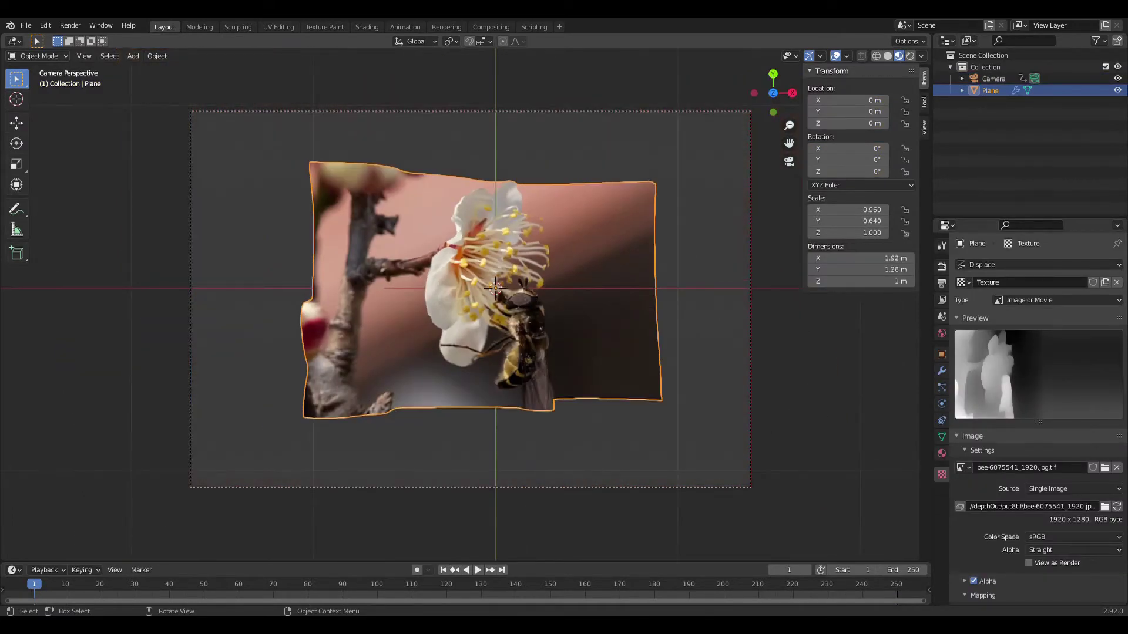
left_click_drag(773, 92, 778, 107)
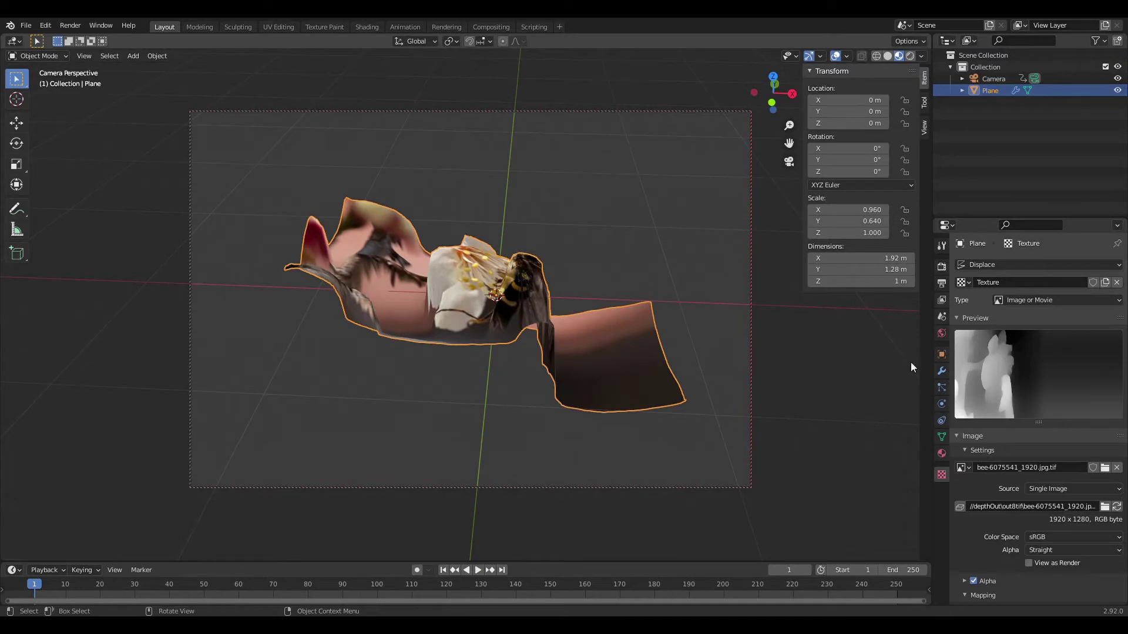
left_click(941, 370)
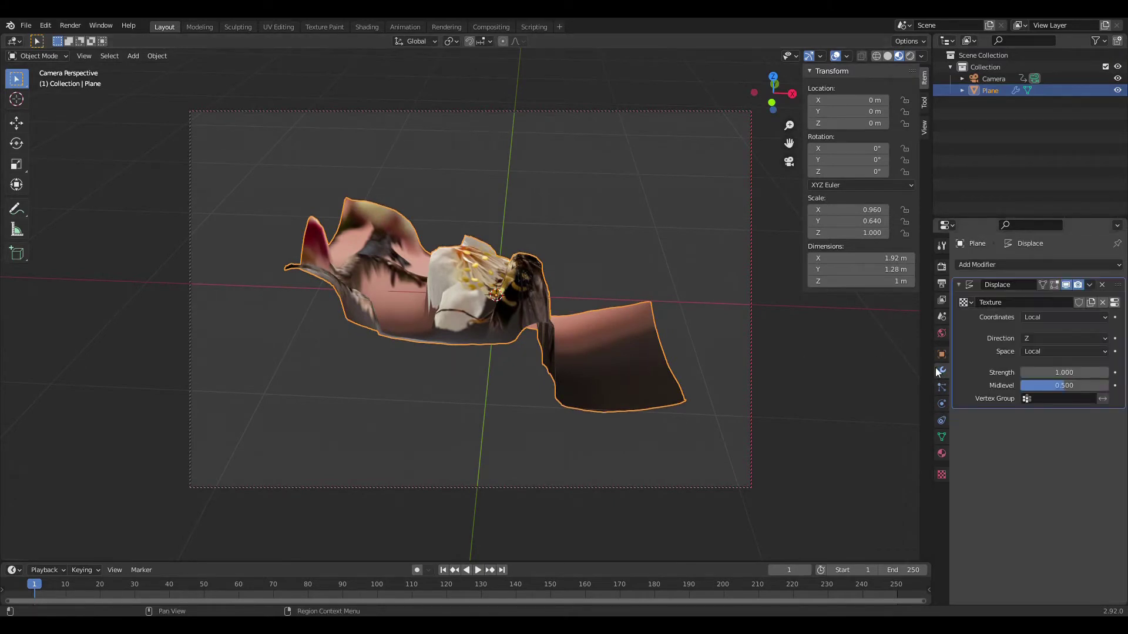
left_click(1065, 285)
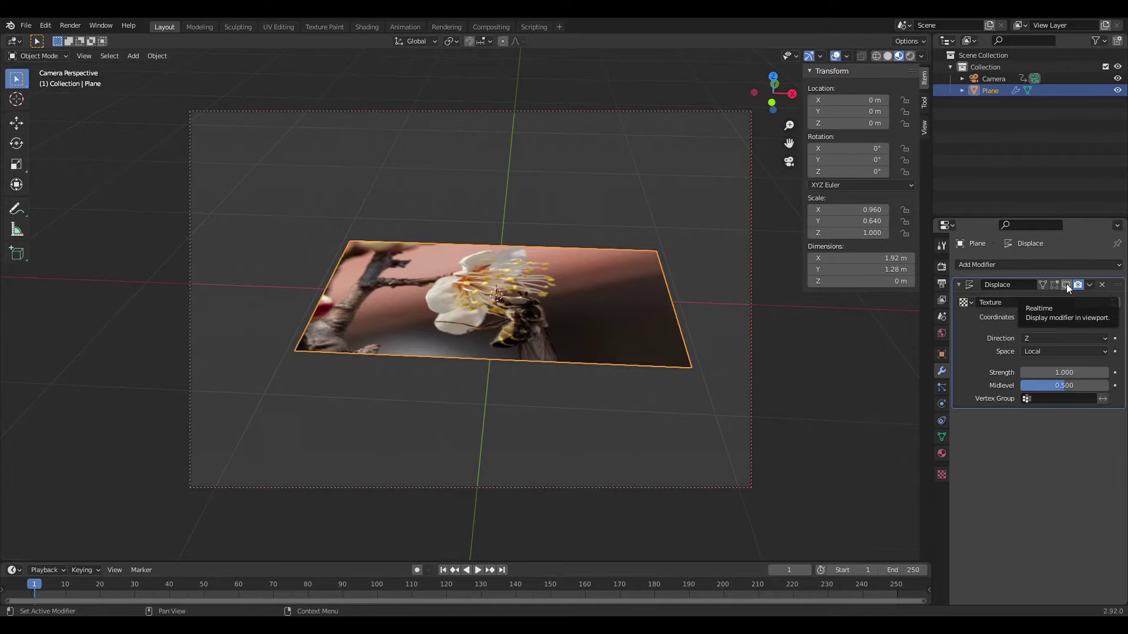
left_click(1066, 285)
left_click(597, 219)
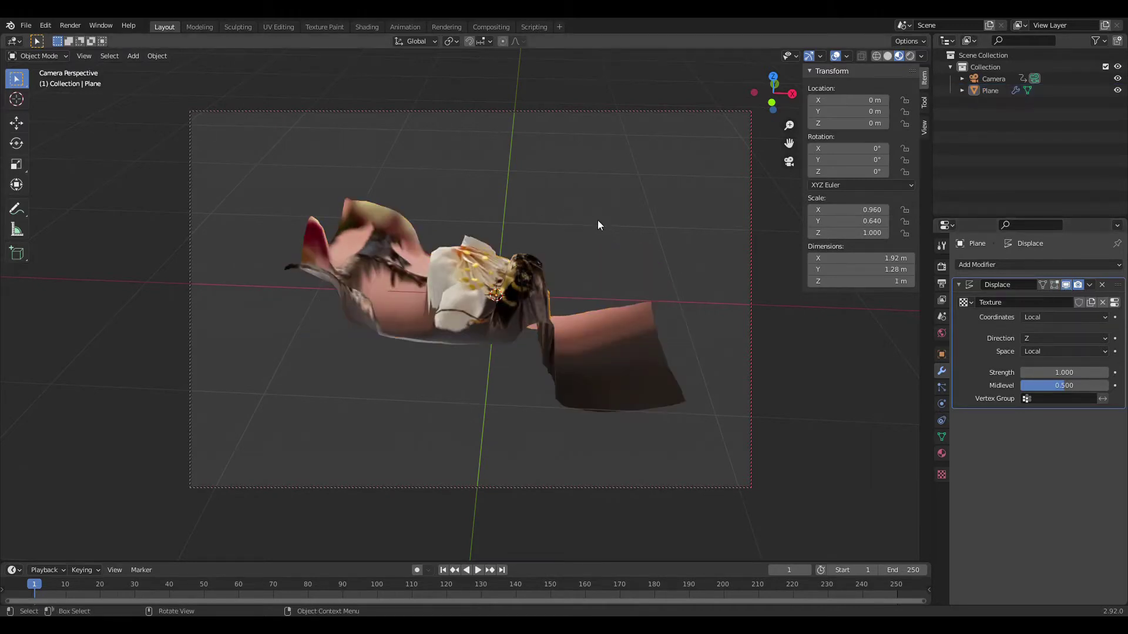
Step: Add a new flat plane, Plane.001, under the displaced plane and select it
key("shift+a")
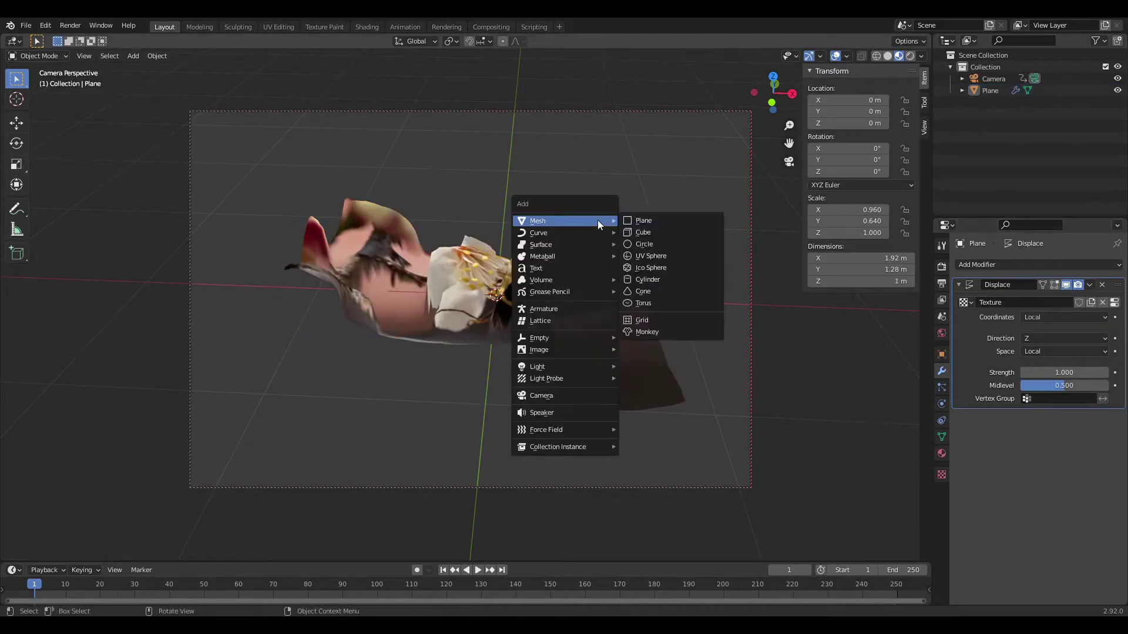
left_click(659, 221)
left_click(644, 309)
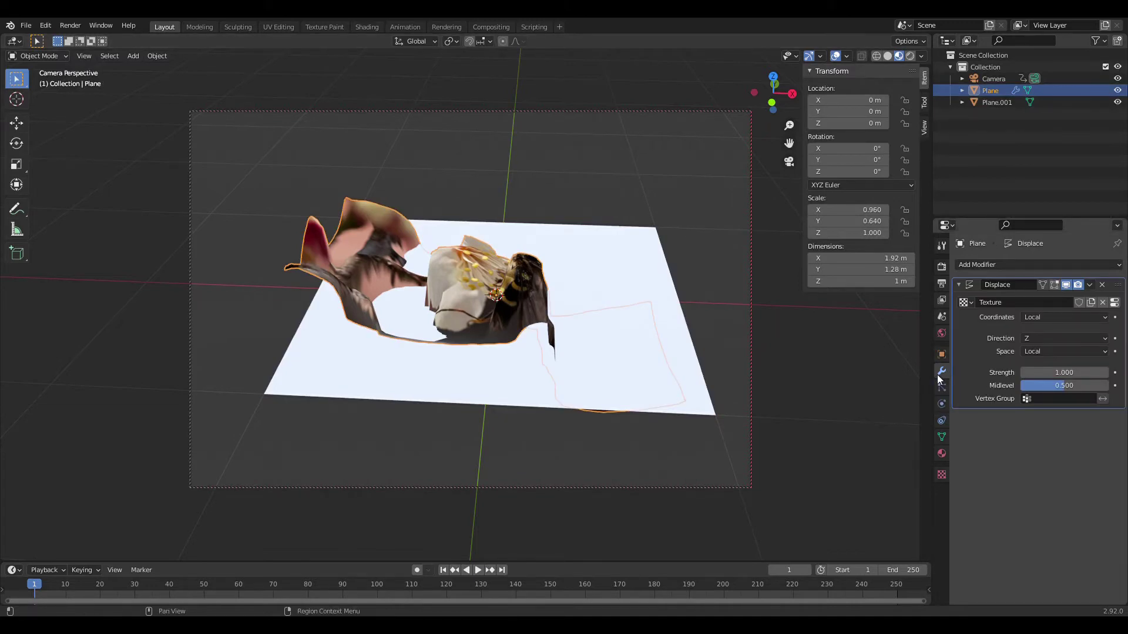
left_click(626, 258)
Step: Give Plane.001 a Simple Subdivision modifier at 6 viewport levels and apply it
left_click(1009, 265)
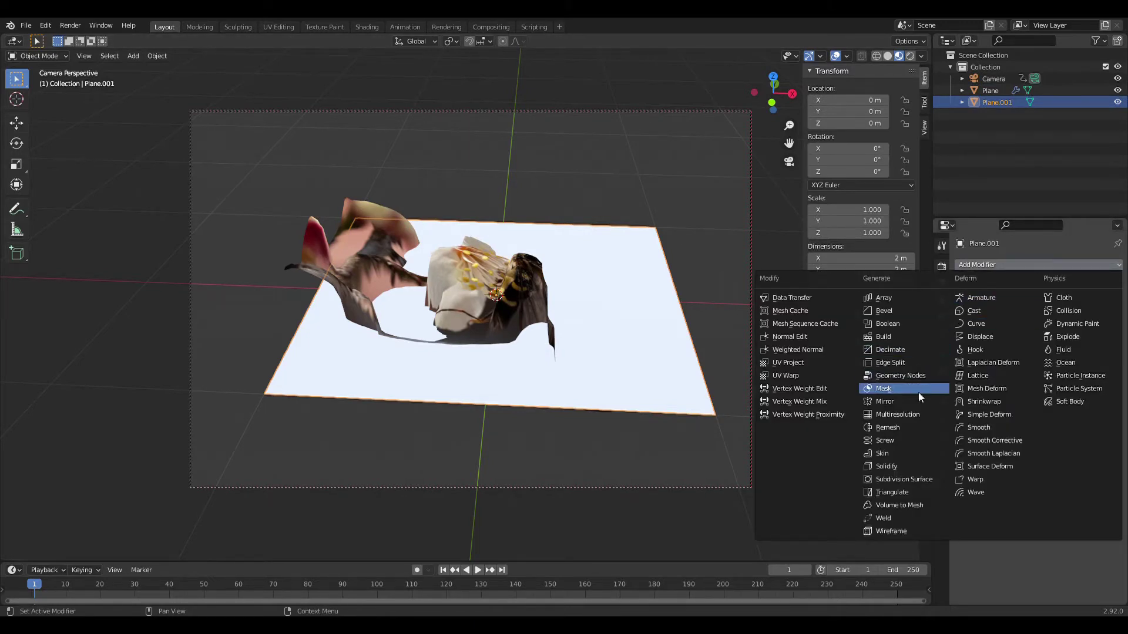
left_click(904, 480)
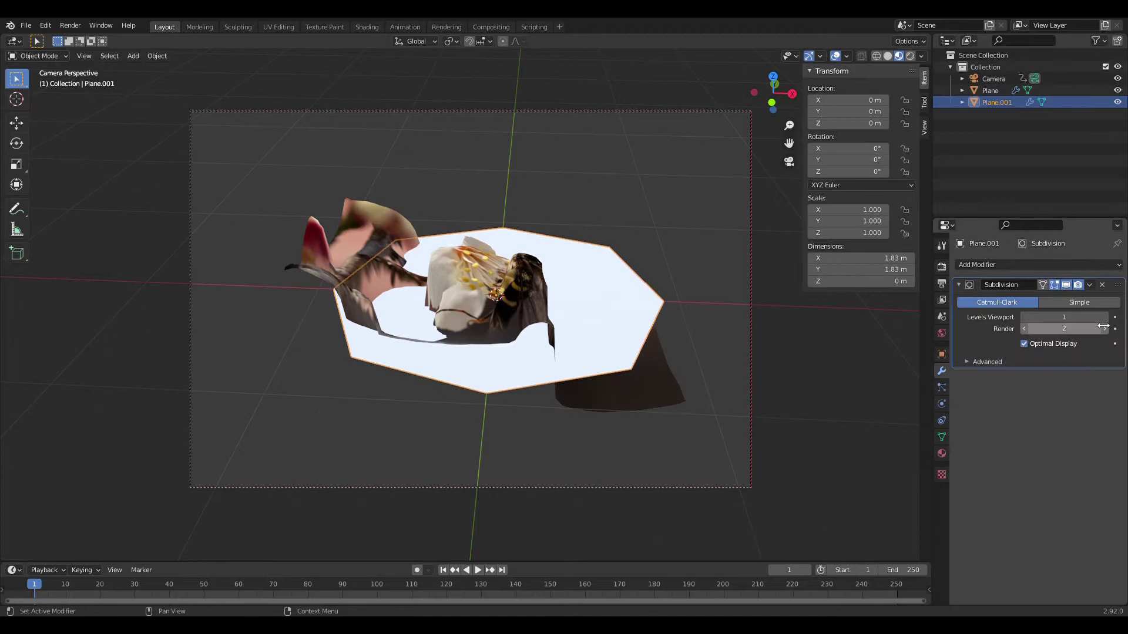
left_click(1091, 299)
left_click(1104, 317)
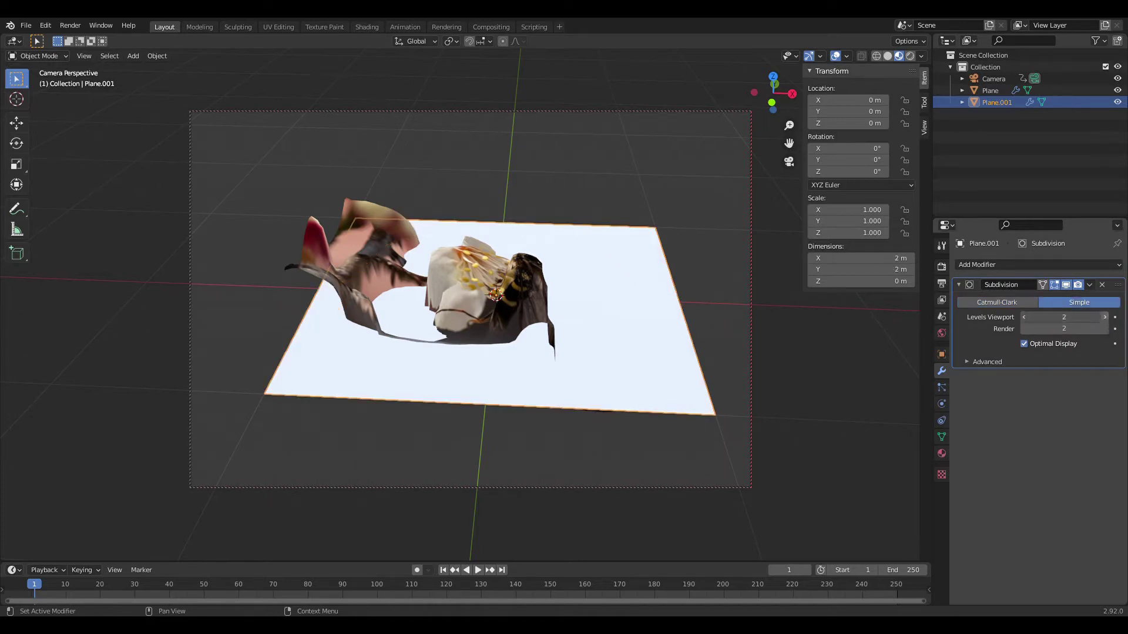
left_click(1104, 317)
left_click(1104, 317)
left_click(1105, 329)
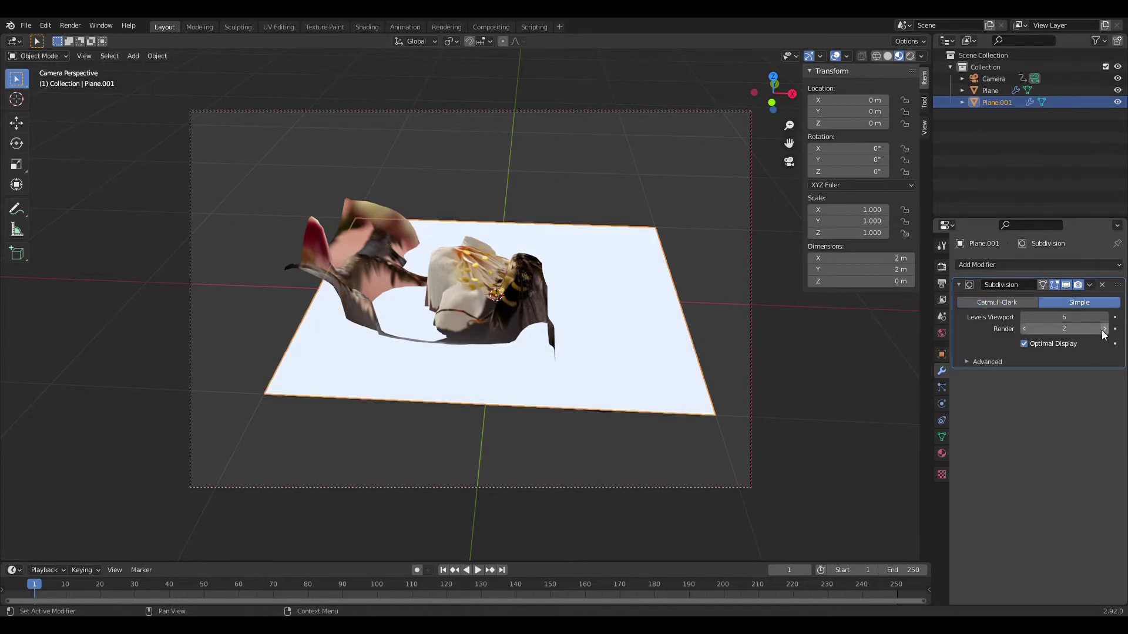
left_click(1104, 329)
left_click(1089, 285)
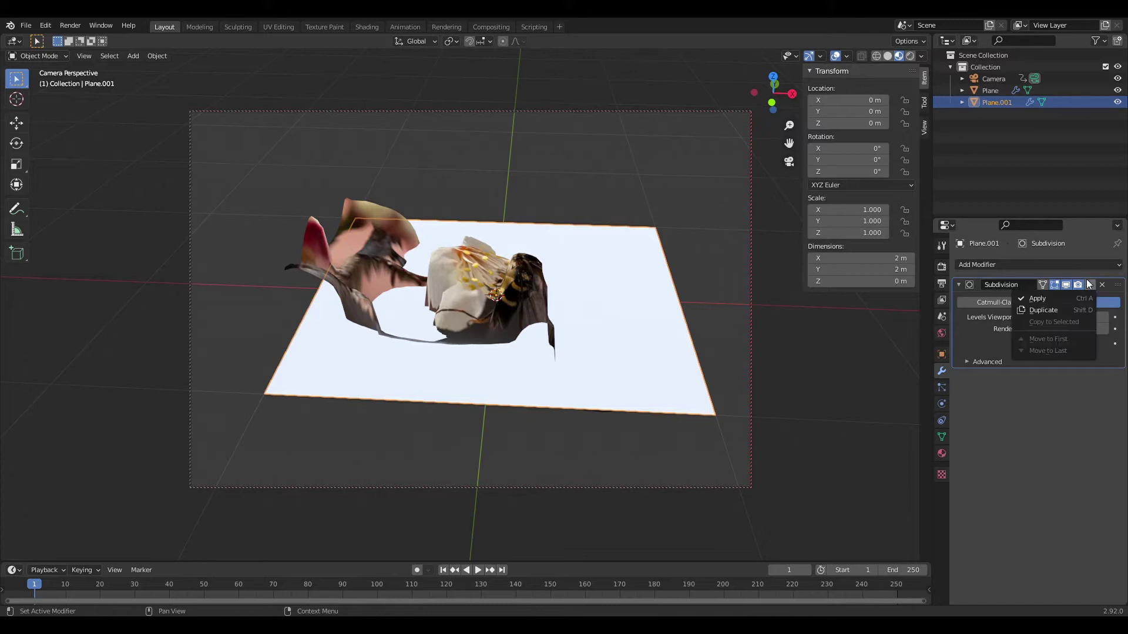
left_click(1043, 298)
Step: Switch the viewport to Solid, then Wireframe shading, with Plane.001 selected
left_click(668, 357)
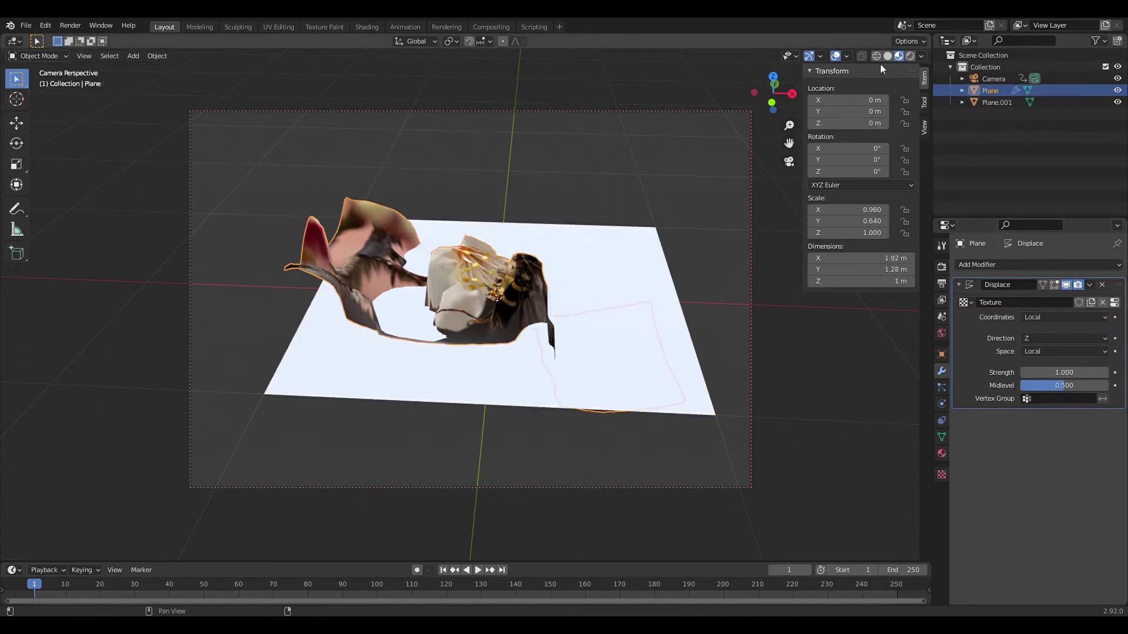
left_click(887, 56)
left_click(650, 269)
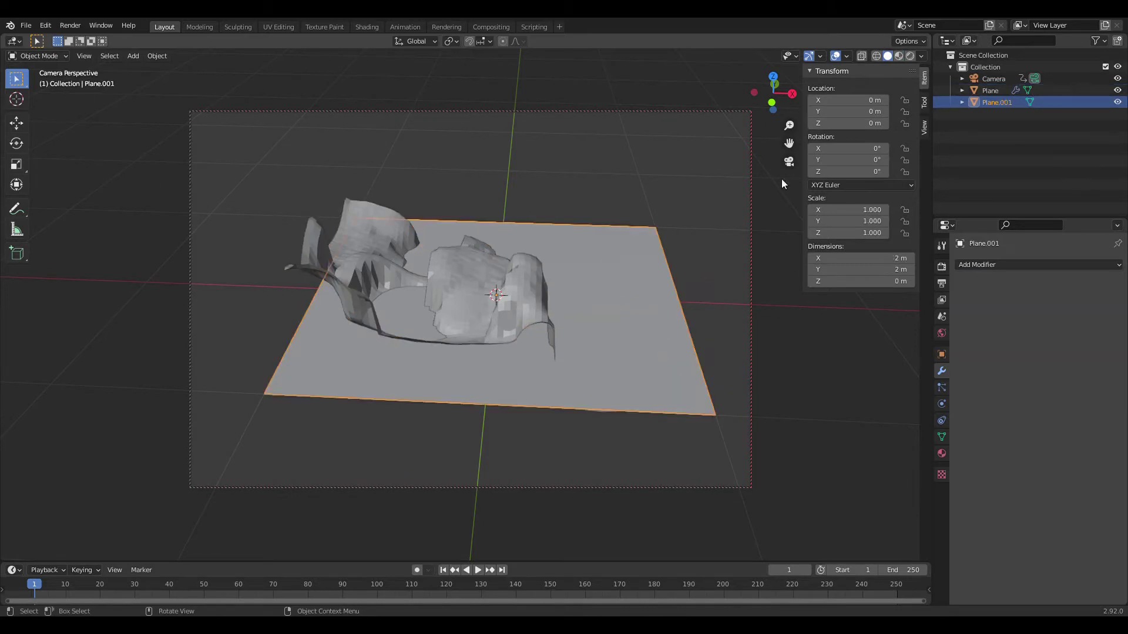
left_click(876, 55)
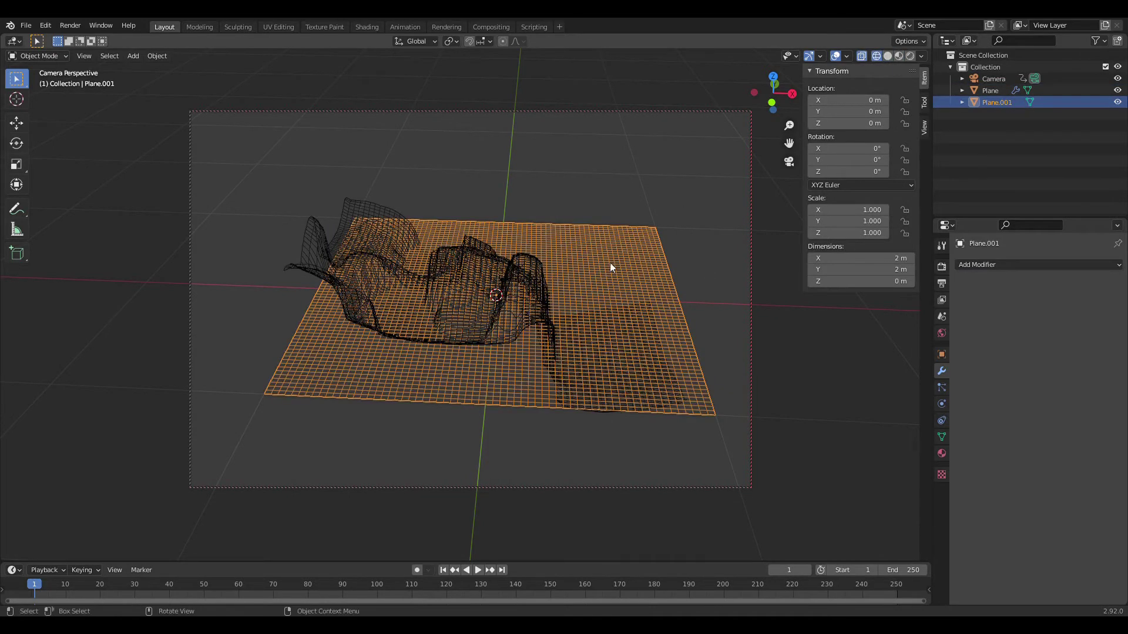
Step: Shade Plane.001 smooth, delete it, and reselect the displaced Plane
right_click(623, 269)
left_click(623, 269)
key("Delete")
left_click(660, 361)
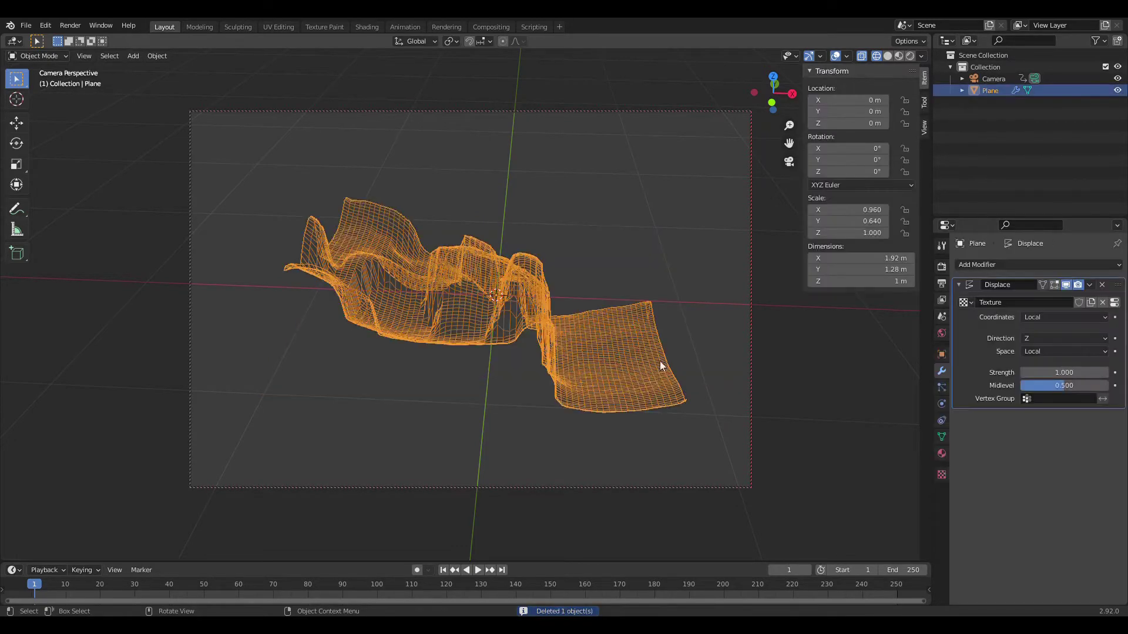
Step: Return to Material Preview, rotate to a top-down view, and close the Add Modifier list unchanged
left_click(898, 56)
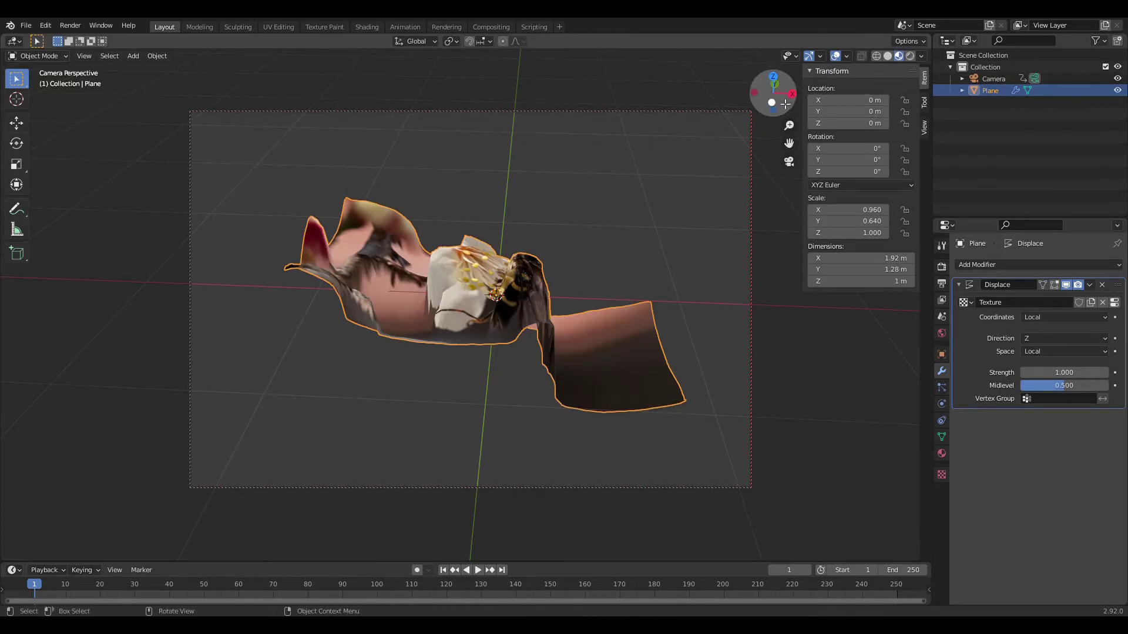
mouse_move(773, 94)
left_mouse_down()
mouse_move(773, 147)
mouse_move(774, 108)
left_mouse_up()
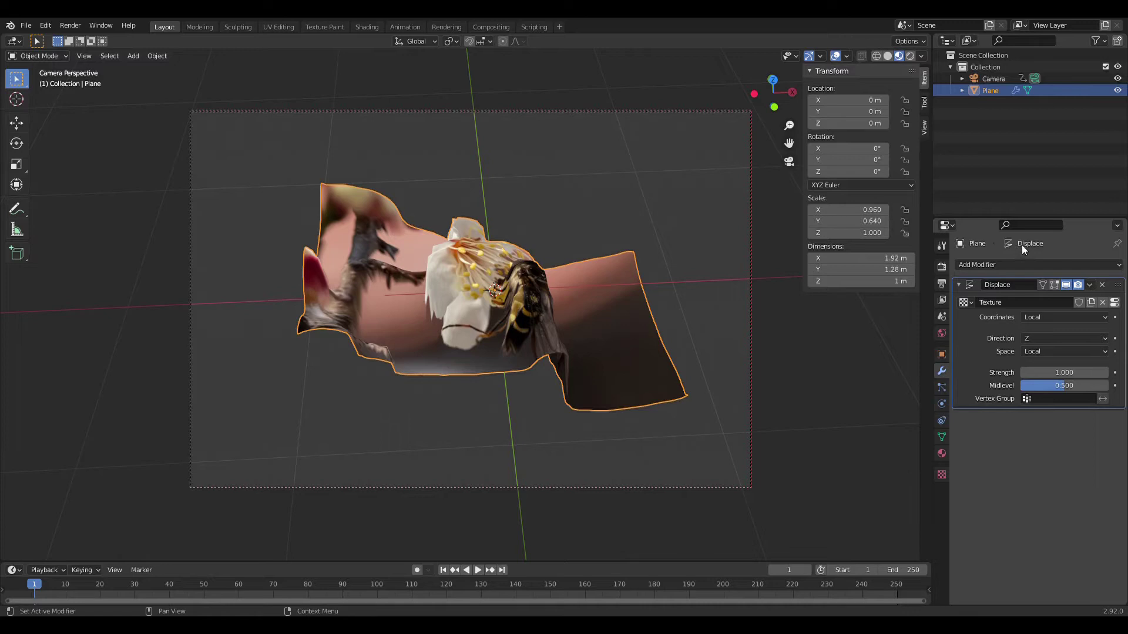
left_click(990, 265)
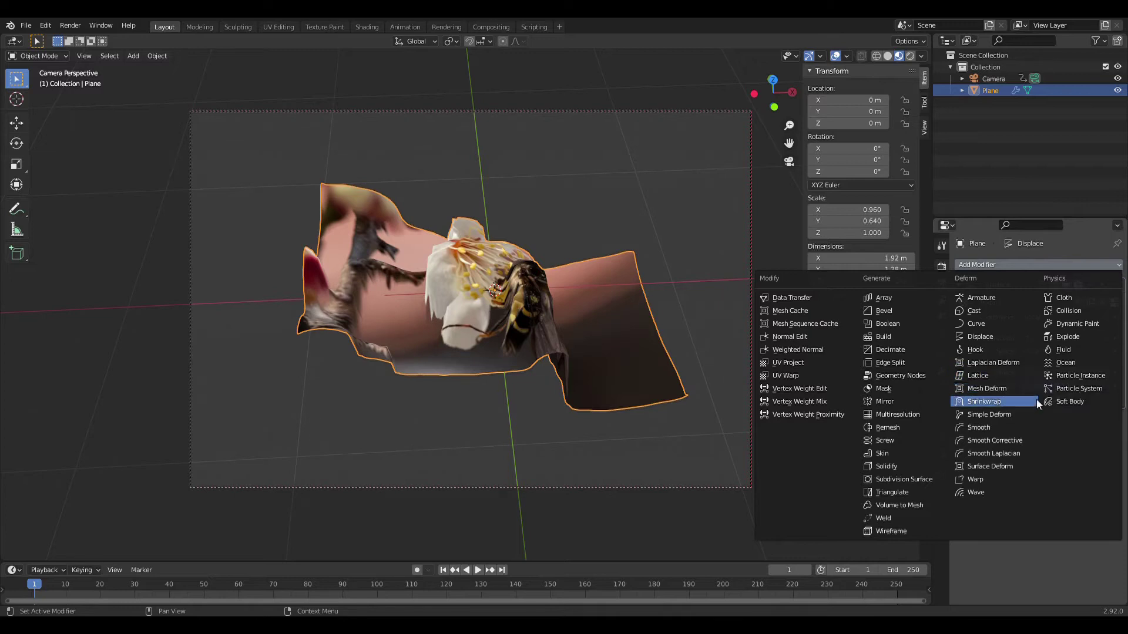
left_click(991, 336)
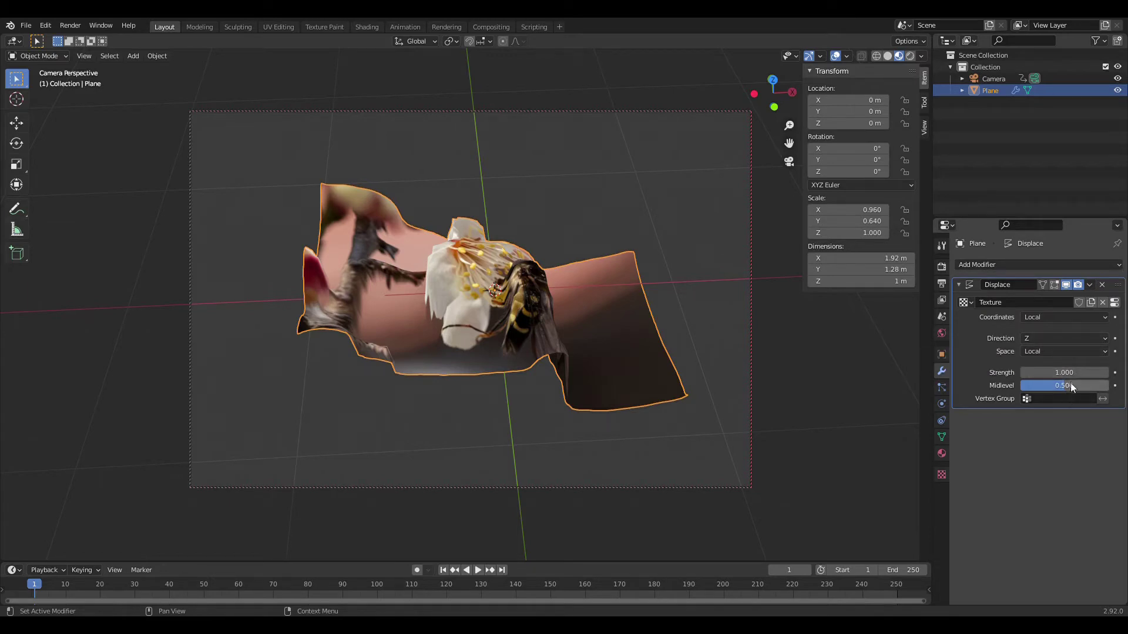
Step: Open the displacement texture's settings and keep its image Extension at Extend
left_click(1114, 302)
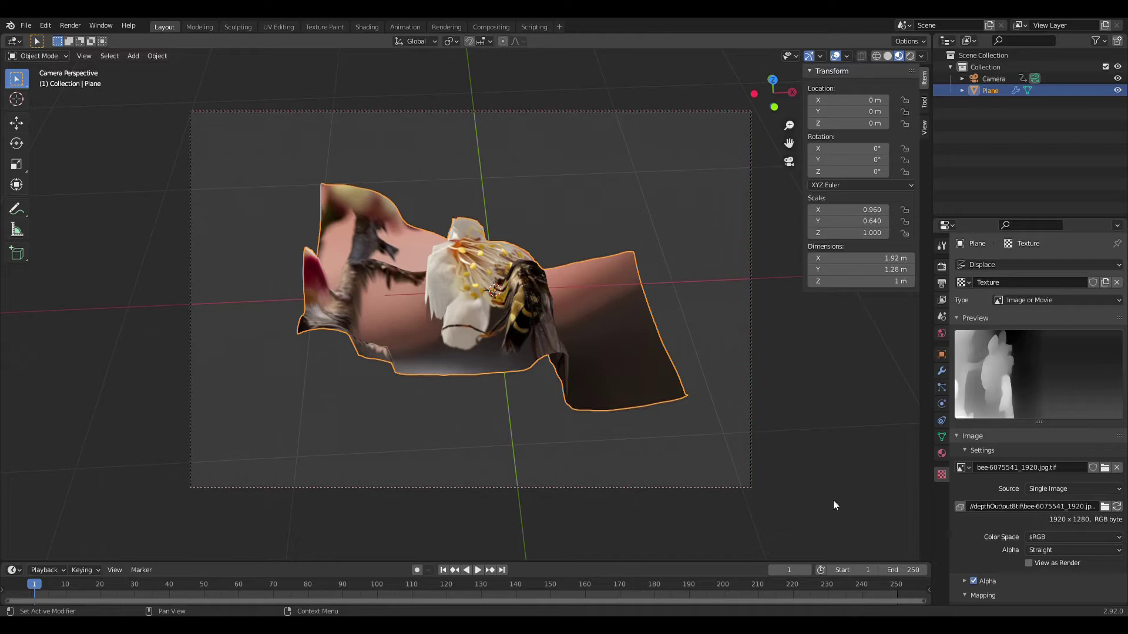
scroll(1024, 519, "down", 3)
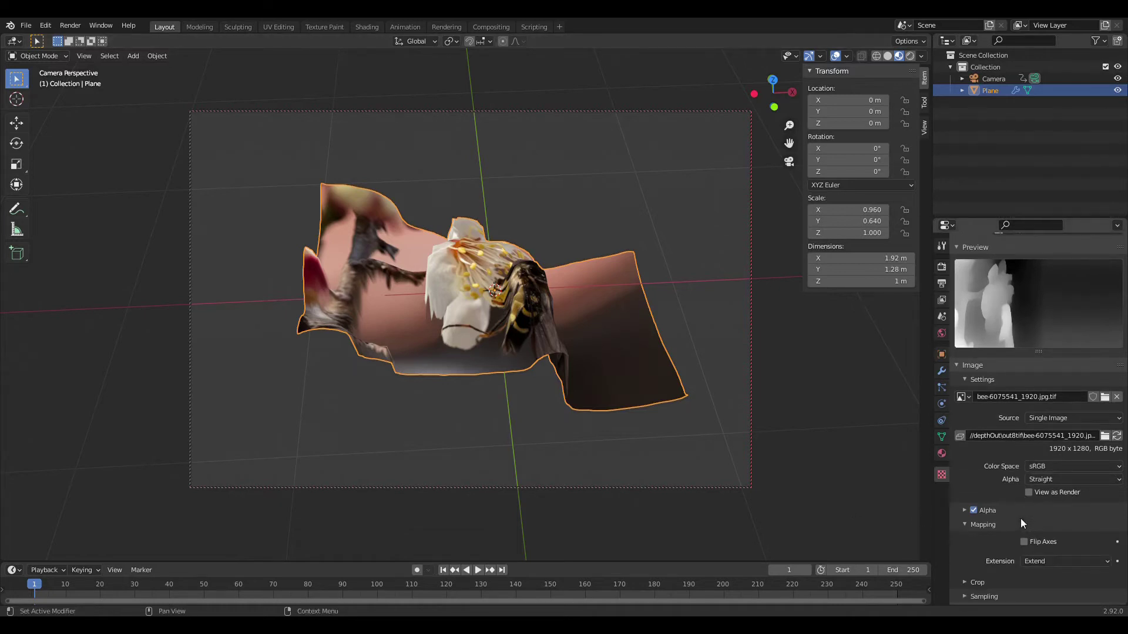
left_click(1081, 562)
left_click(1080, 561)
Step: Review the Render, Output and View Layer properties, ending back on the Eevee render settings
left_click(942, 266)
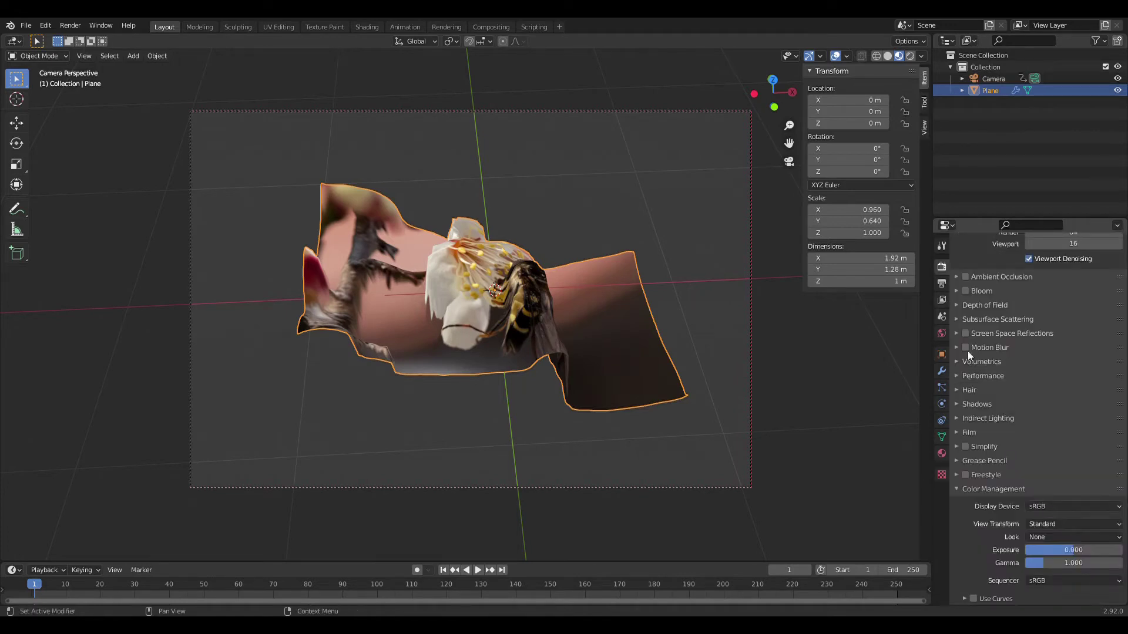
scroll(985, 301, "up", 3)
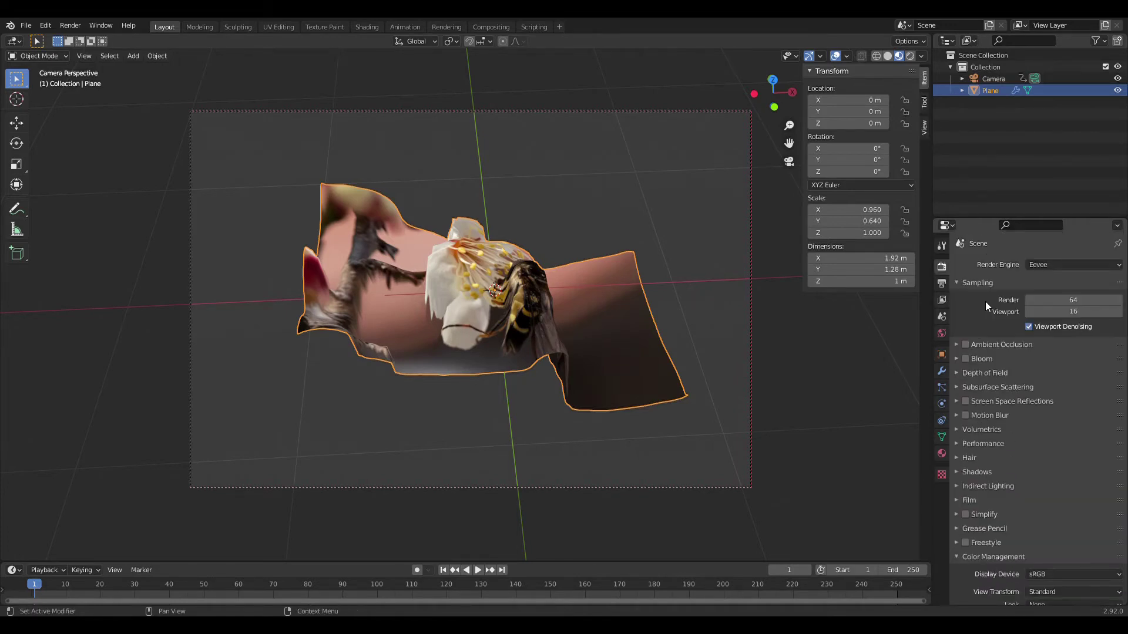
left_click(941, 283)
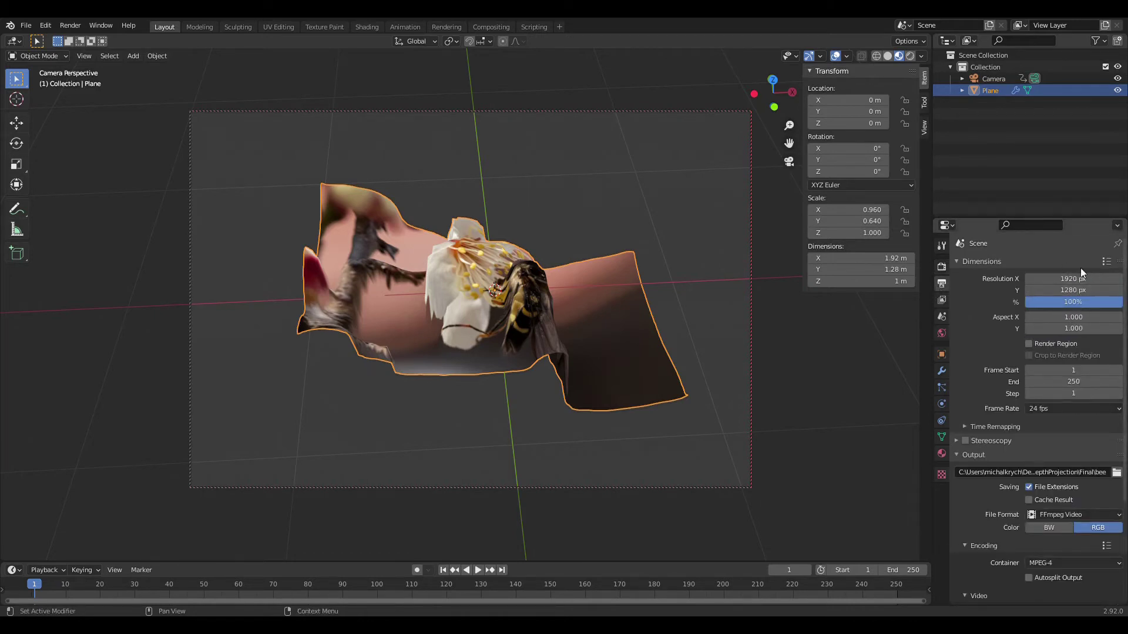
left_click(945, 301)
scroll(1005, 345, "down", 2)
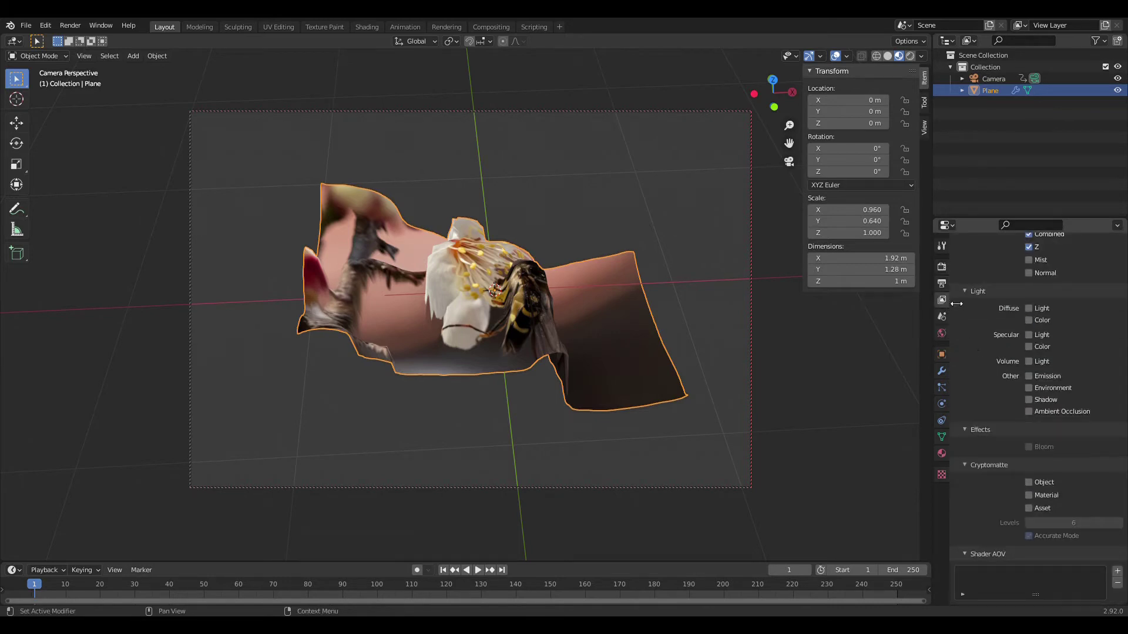
left_click(941, 283)
scroll(1017, 399, "down", 2)
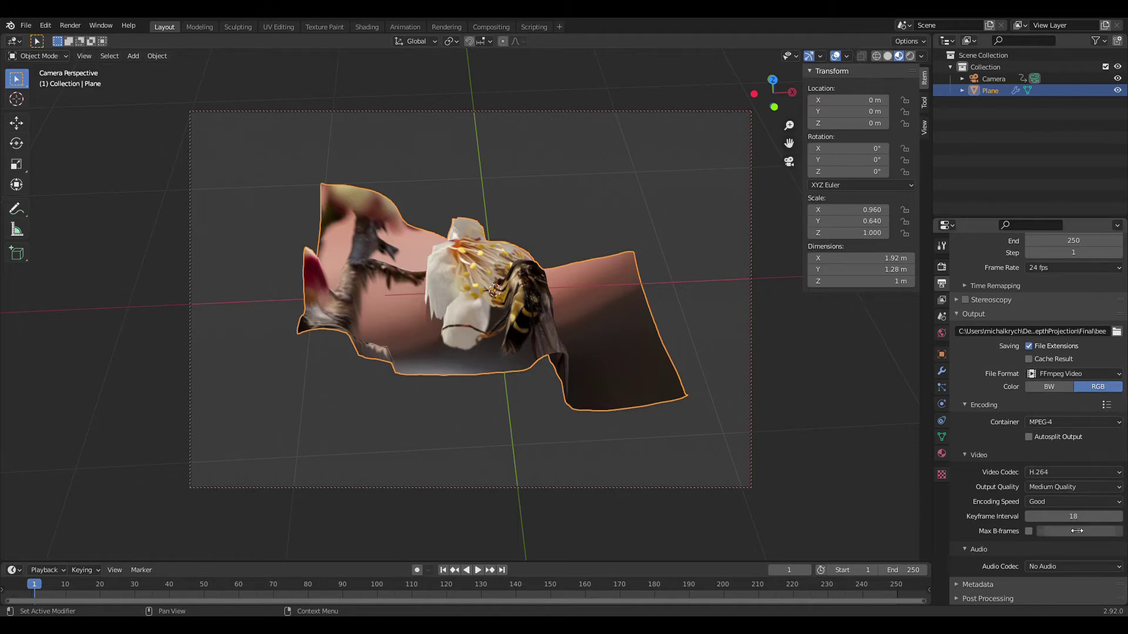
left_click(942, 301)
left_click(941, 266)
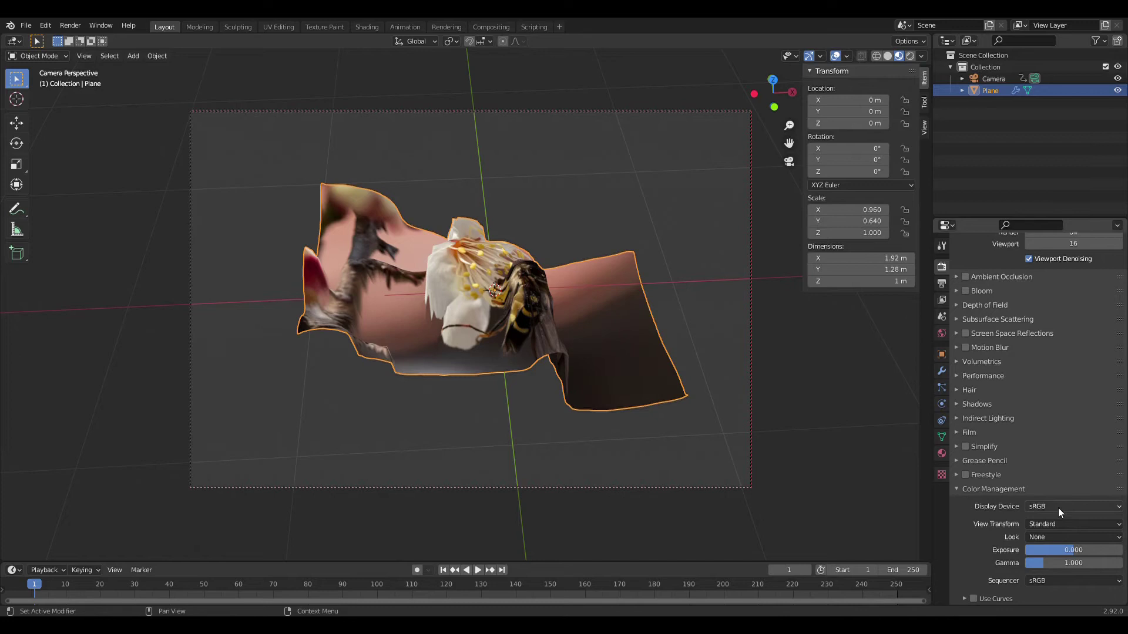
scroll(1067, 407, "up", 3)
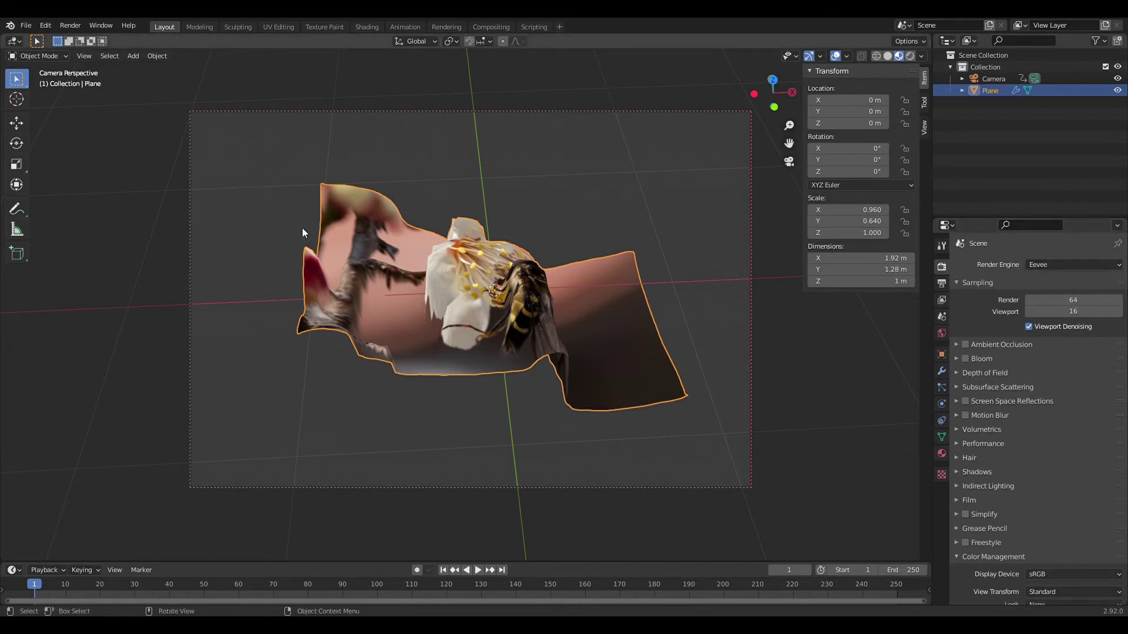
left_click(368, 29)
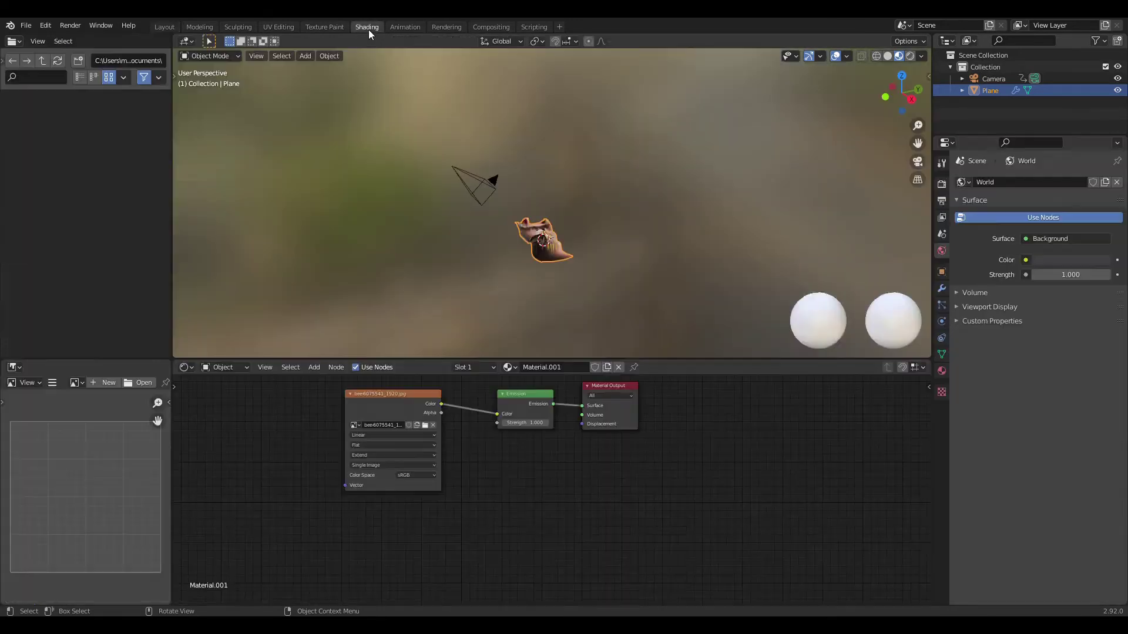
scroll(573, 463, "up", 3)
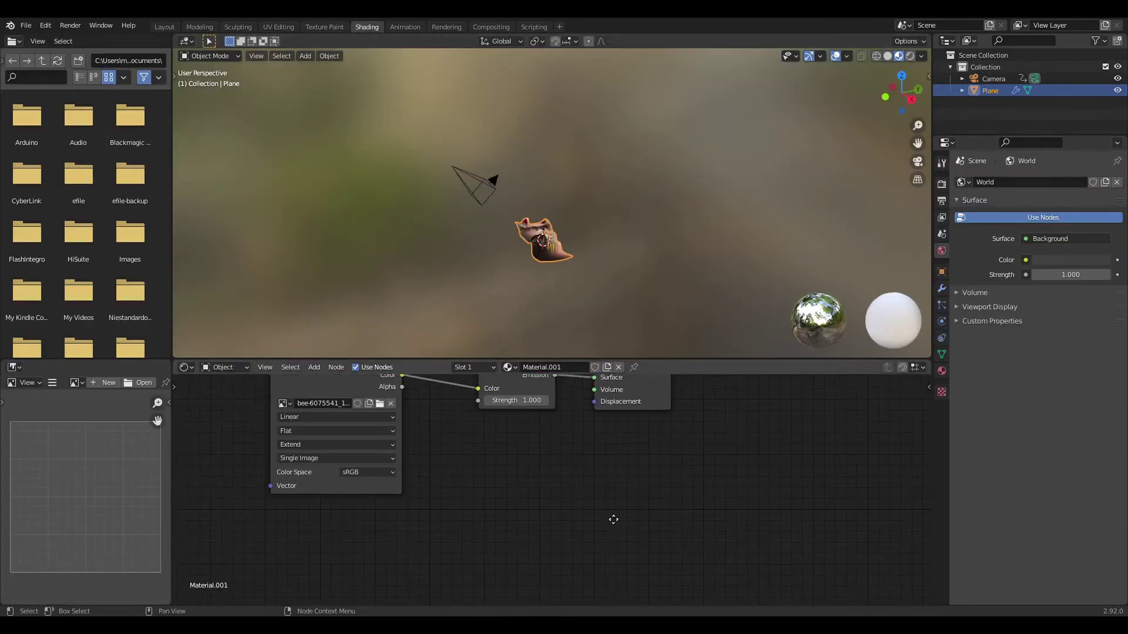
scroll(617, 563, "up", 1)
scroll(540, 170, "up", 5)
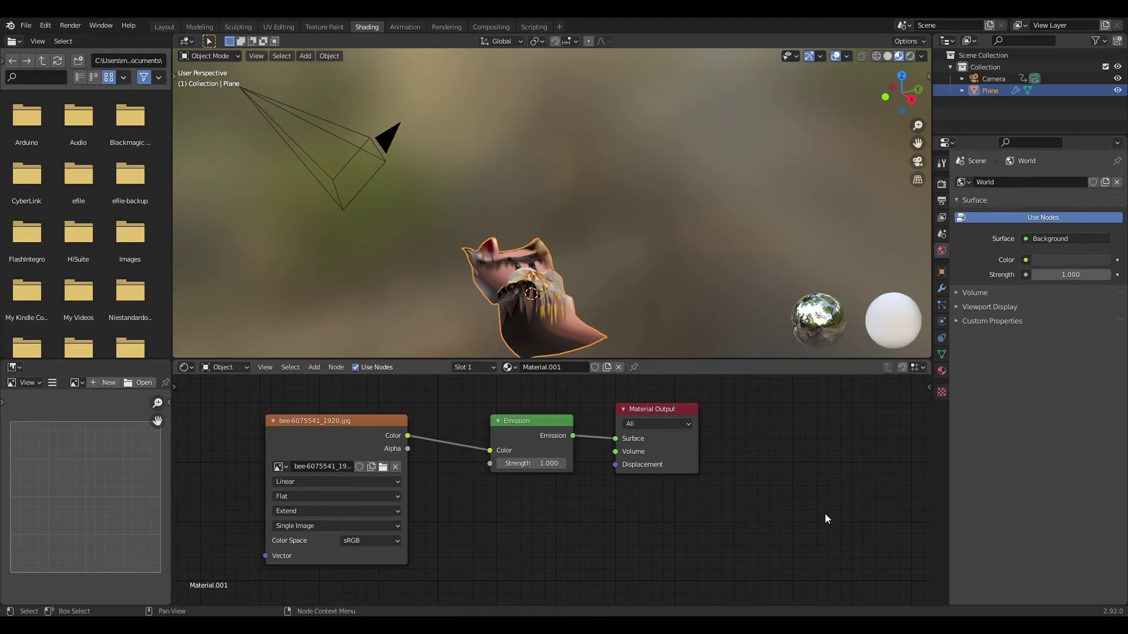
Step: Return to the Layout workspace, make the Camera active, and play the animation
left_click(163, 27)
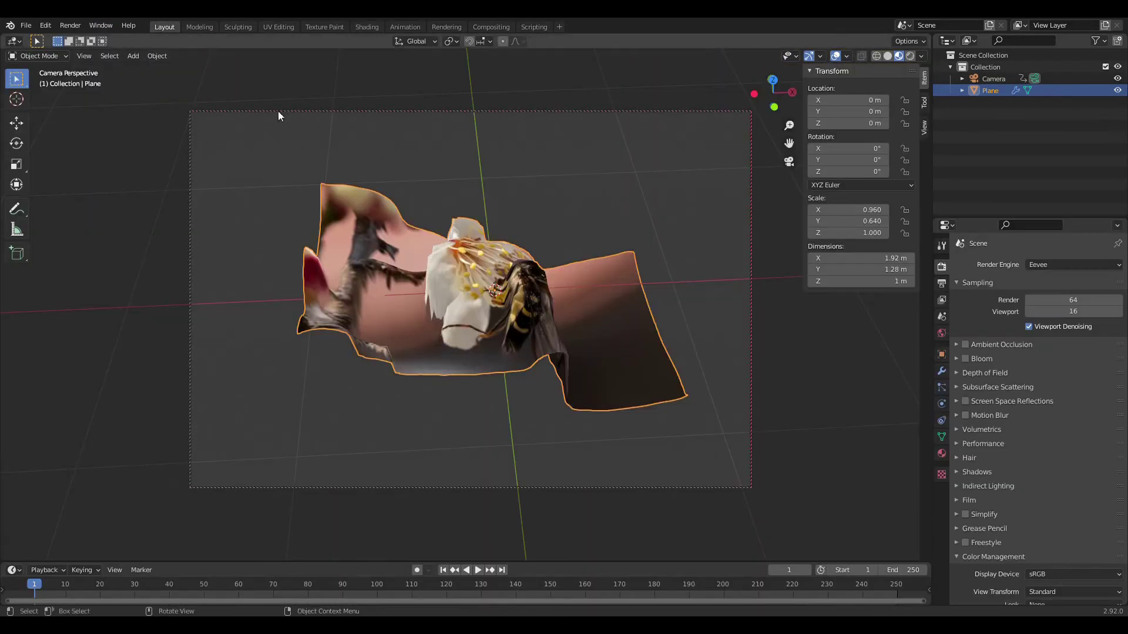
left_click(990, 78)
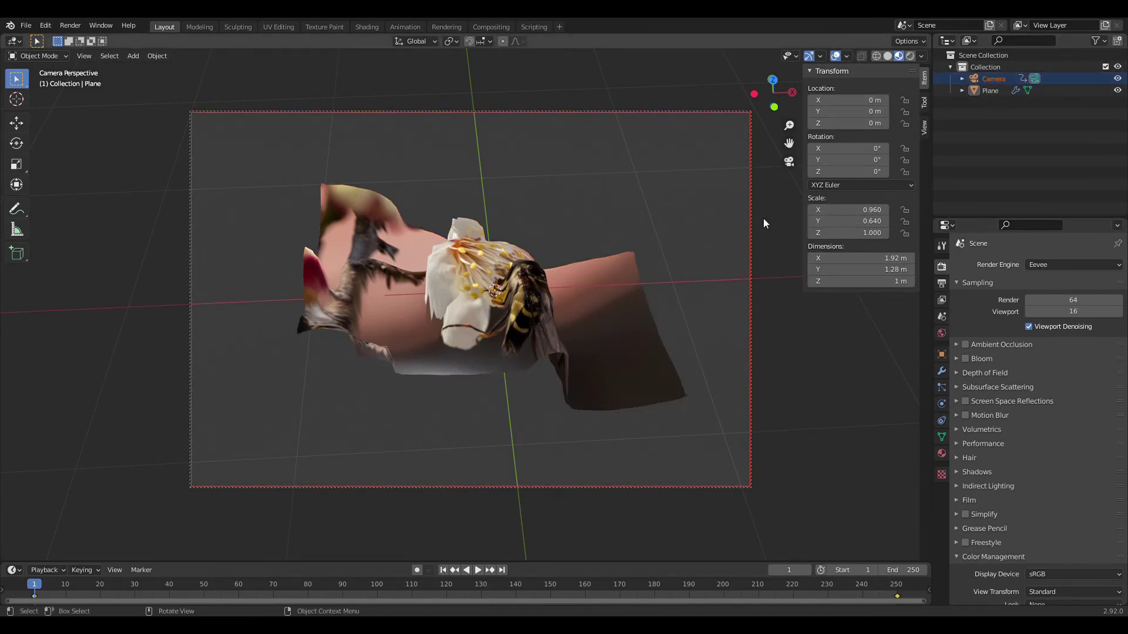
left_click(991, 80)
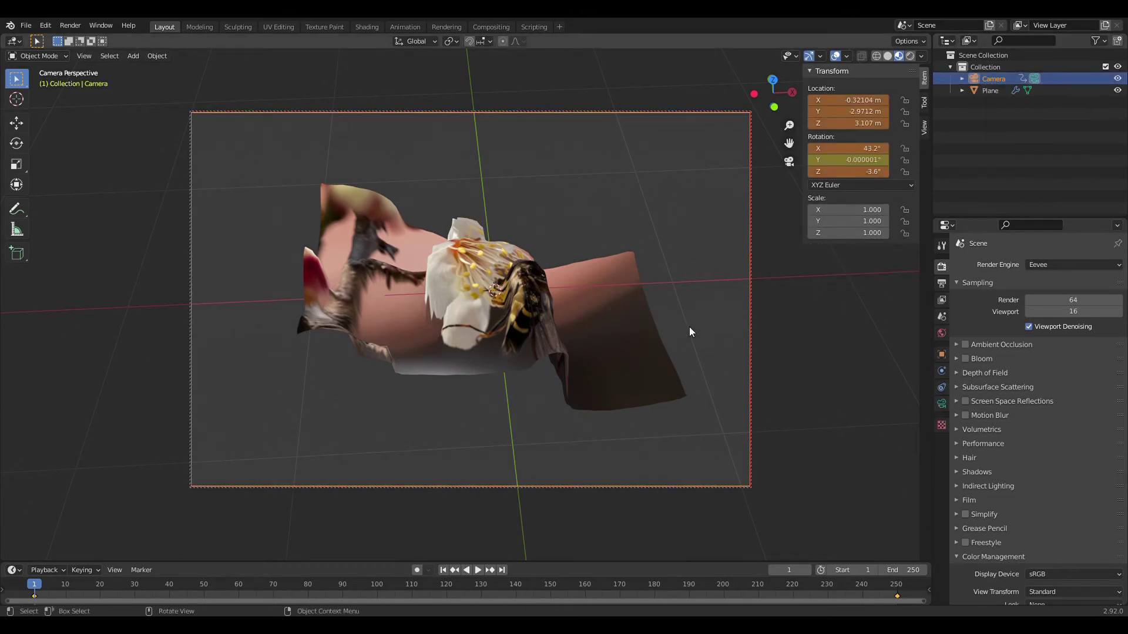
key("space")
key("space")
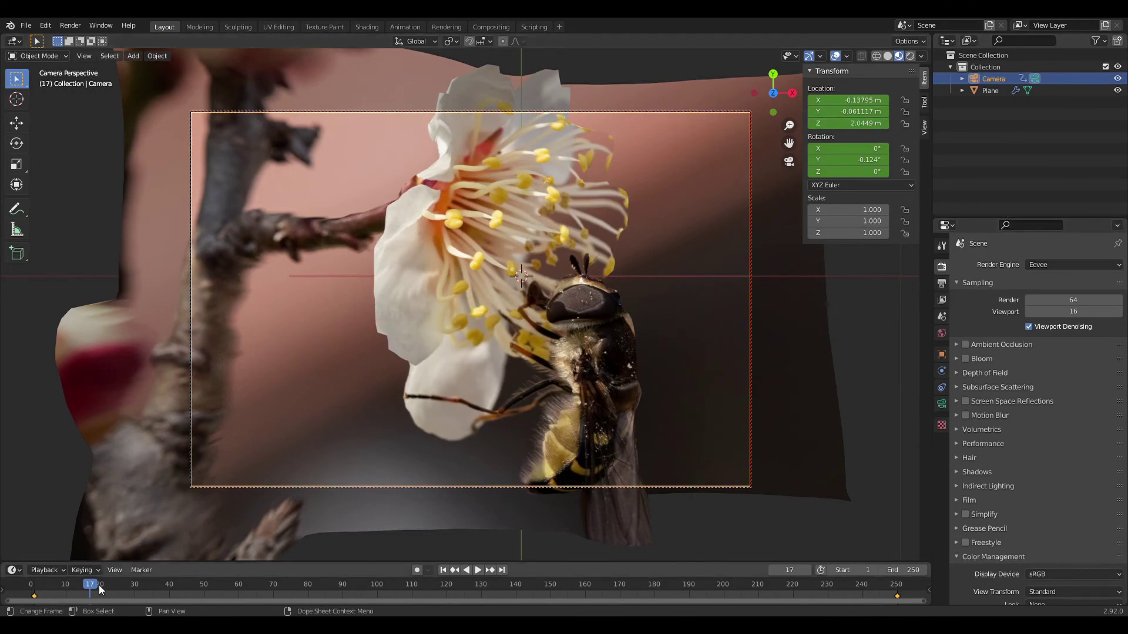
Step: Rewind the timeline, play the camera move, and drag the playhead to frame 250
left_click_drag(100, 590, 34, 592)
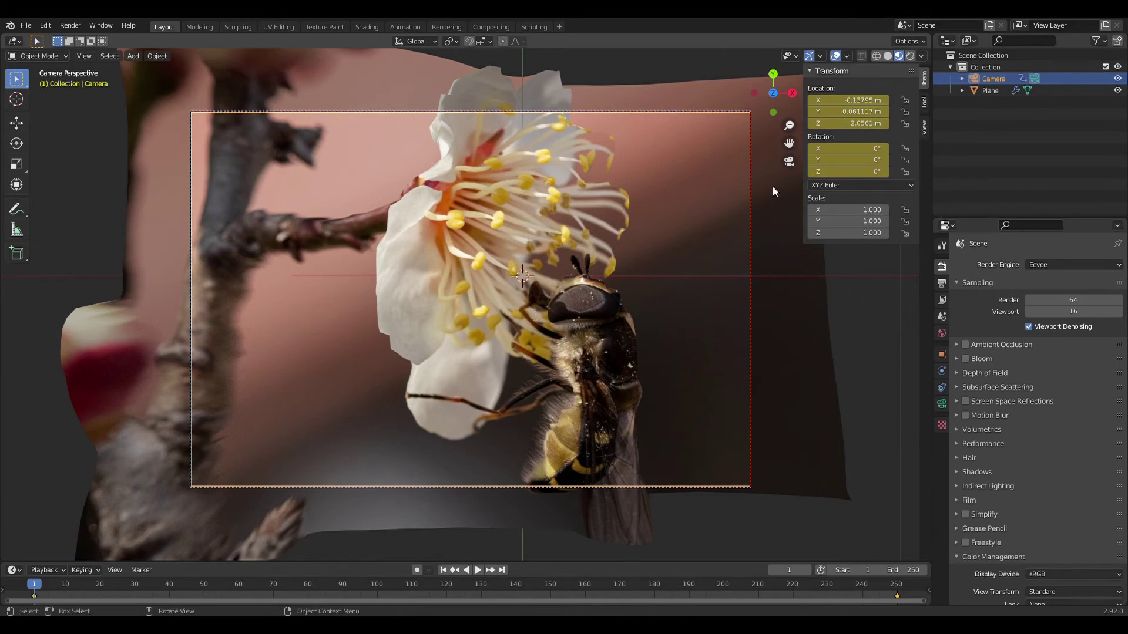
key("space")
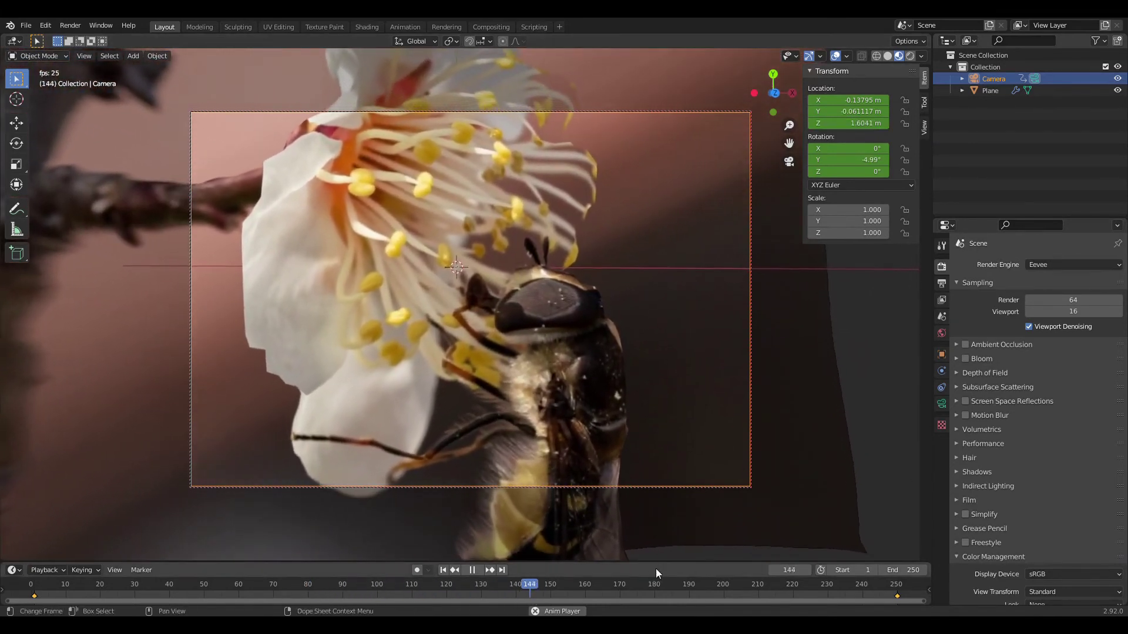
left_click_drag(566, 581, 897, 586)
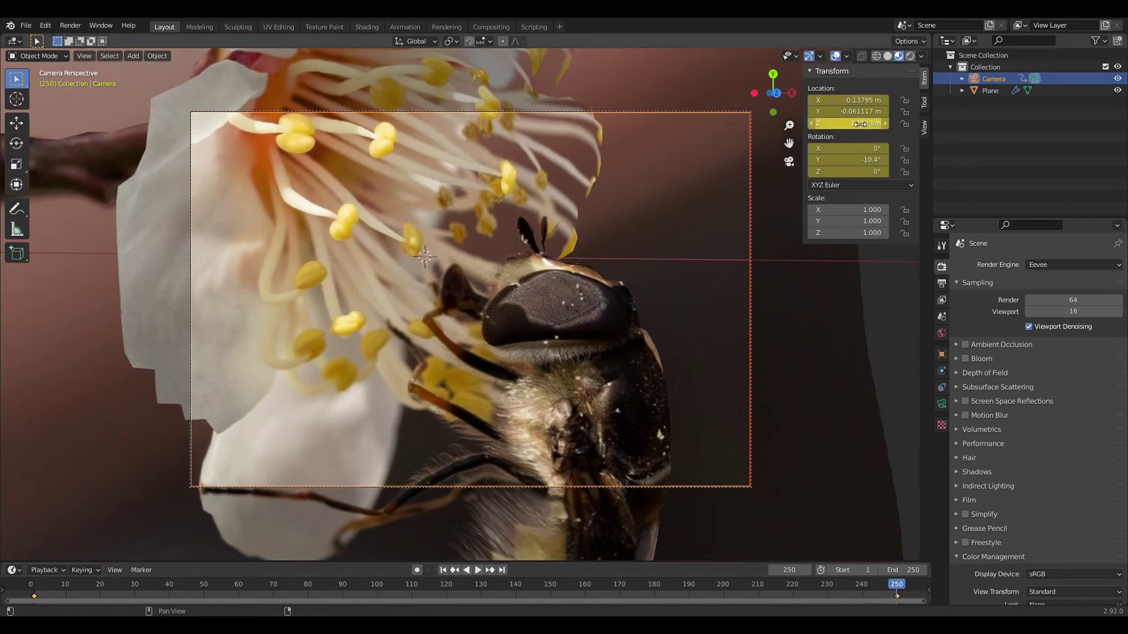